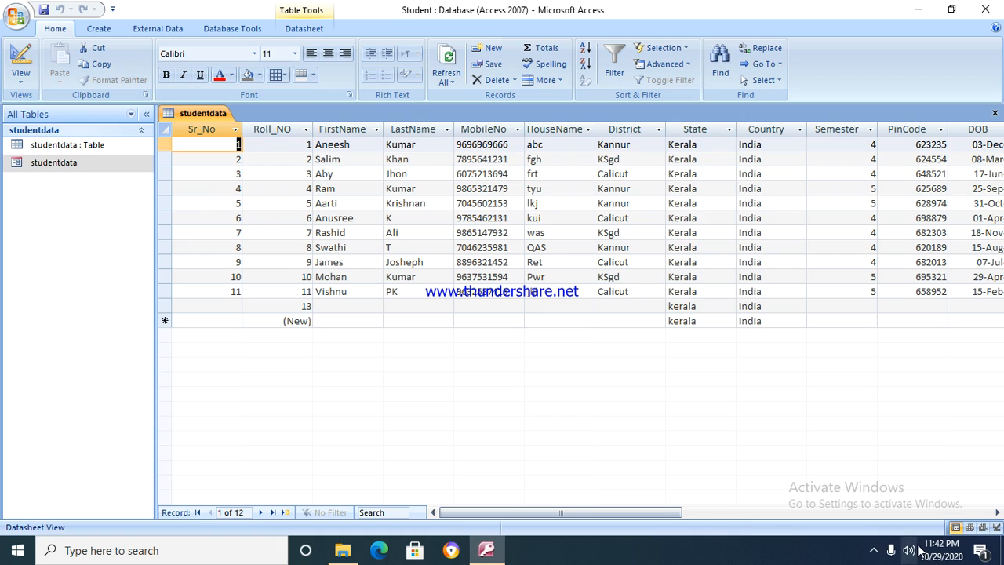
{"action": "left_click", "coordinate": [875, 551]}
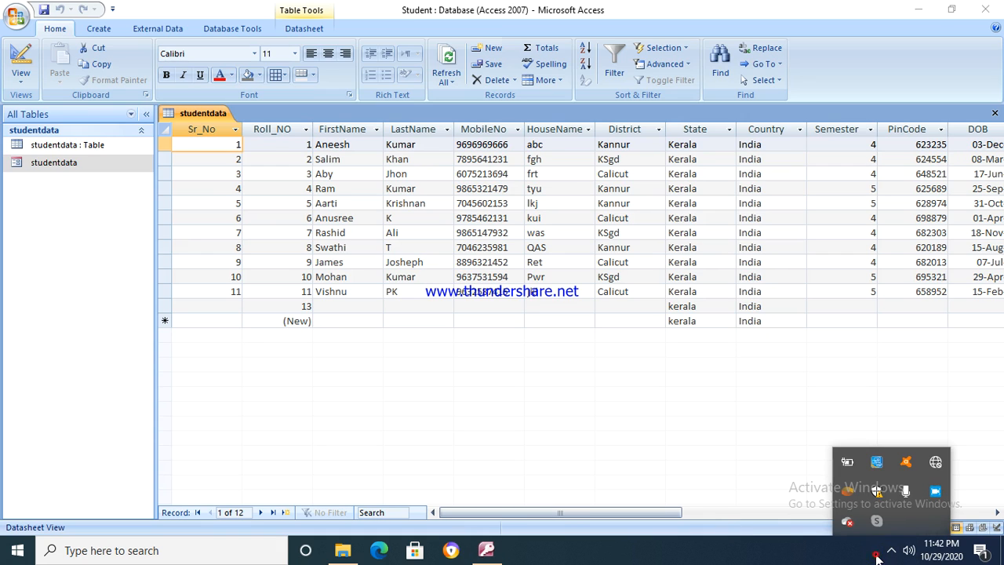
{"action": "left_click", "coordinate": [661, 464]}
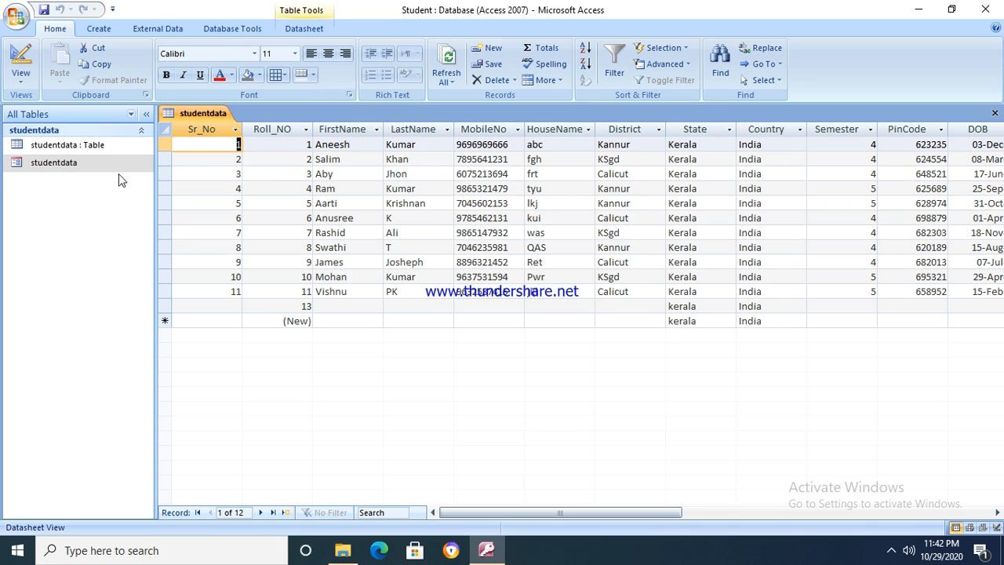
Step: Review the studentdata table's field names and data types in Design view, including the empty row after Mark 2, and return to Datasheet view
{"action": "left_click", "coordinate": [105, 151]}
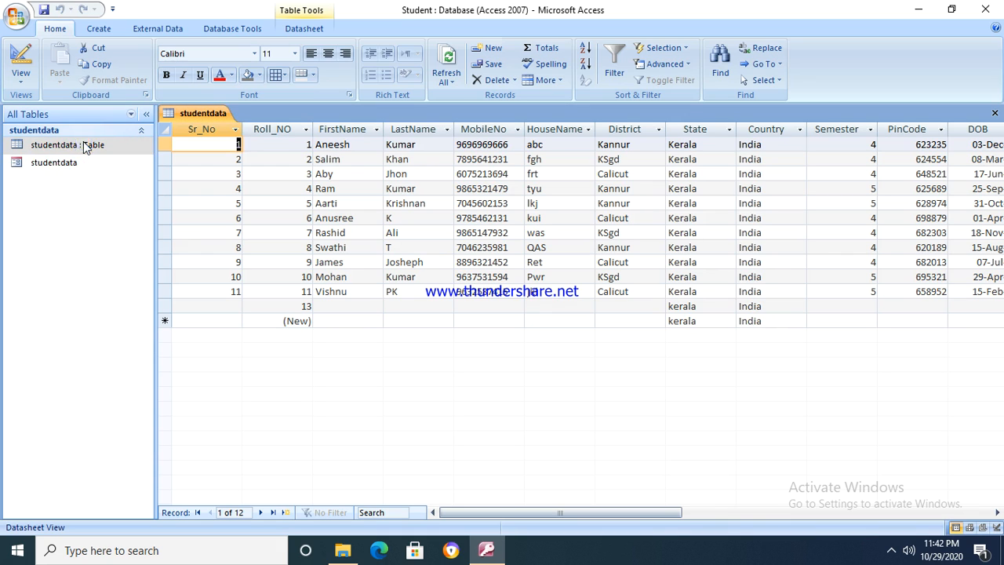
{"action": "left_click", "coordinate": [13, 55]}
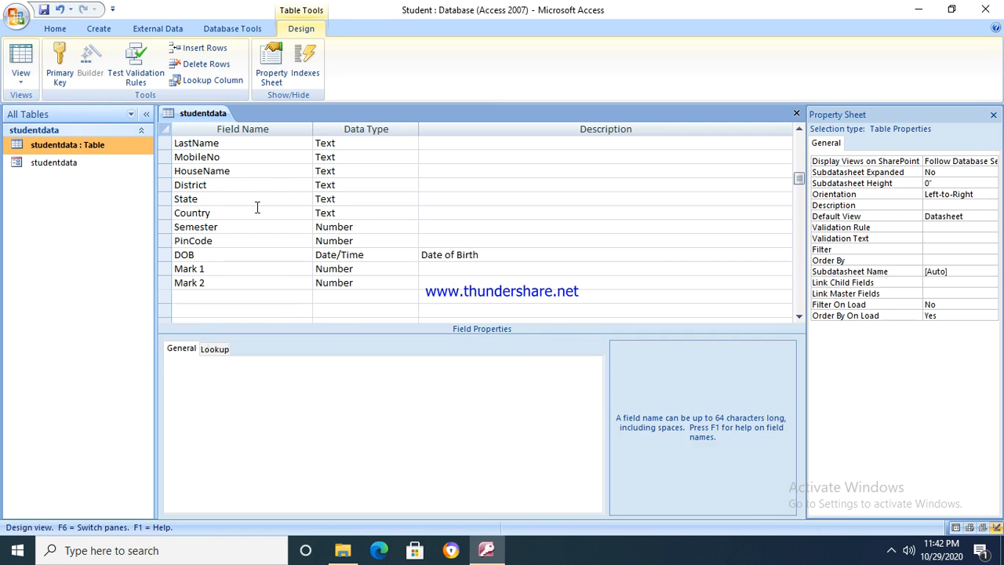
{"action": "left_click", "coordinate": [282, 282]}
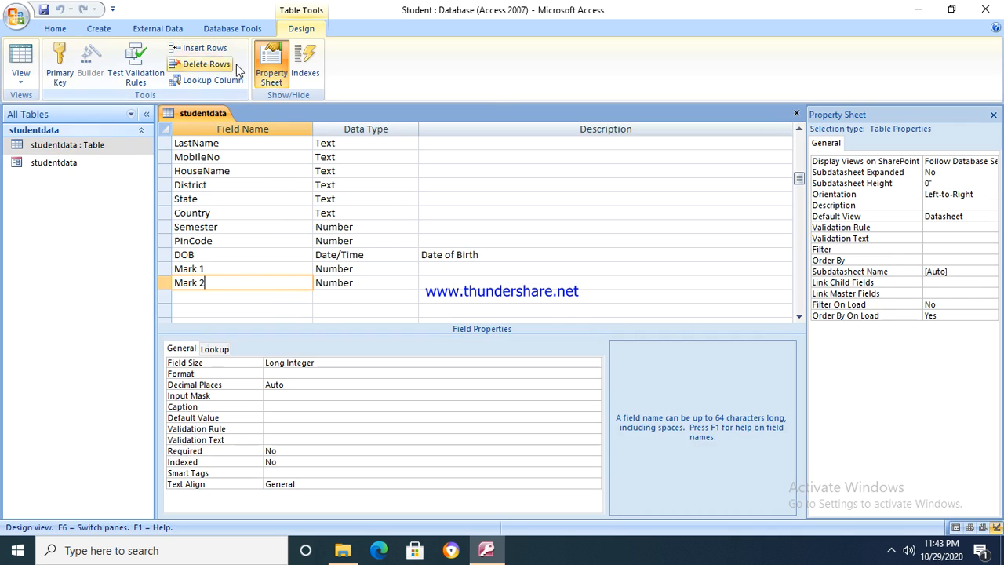
{"action": "left_click", "coordinate": [190, 296]}
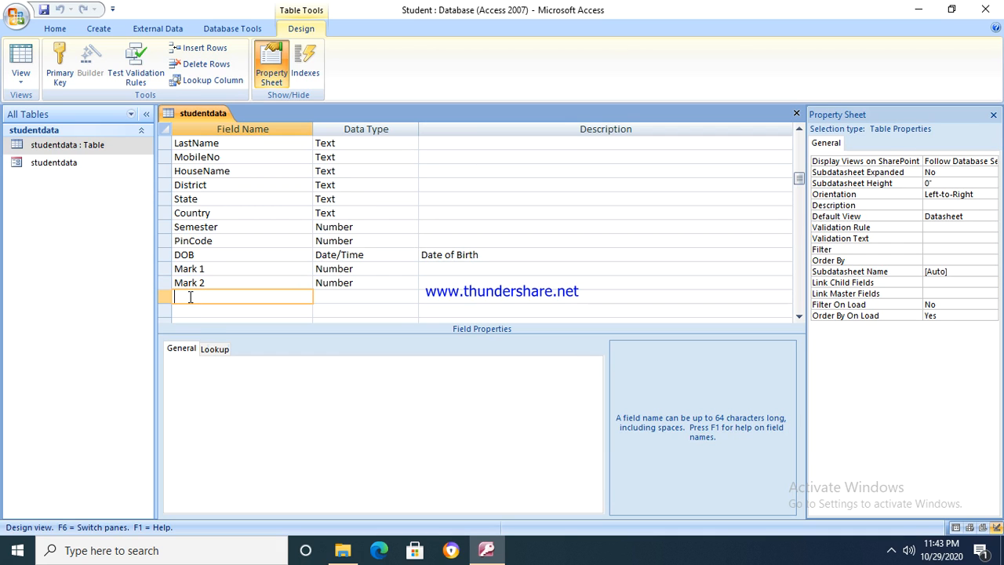
{"action": "left_click", "coordinate": [350, 296]}
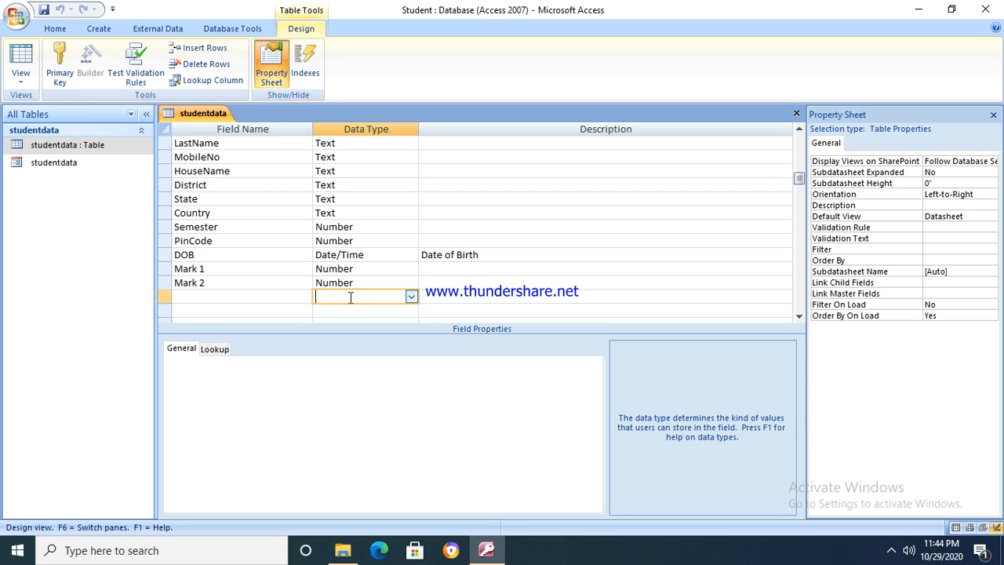
{"action": "left_click", "coordinate": [46, 146]}
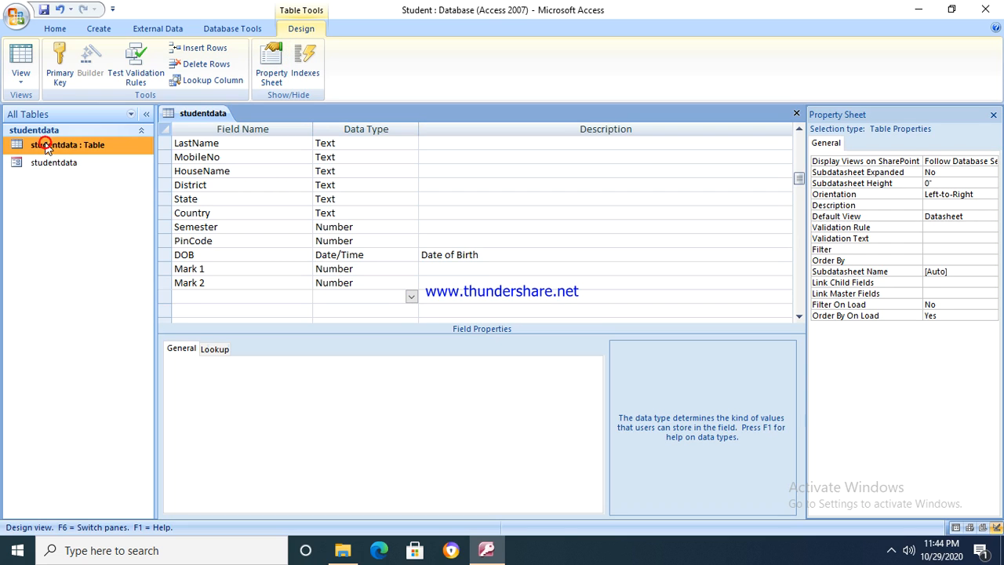
{"action": "left_click", "coordinate": [23, 56]}
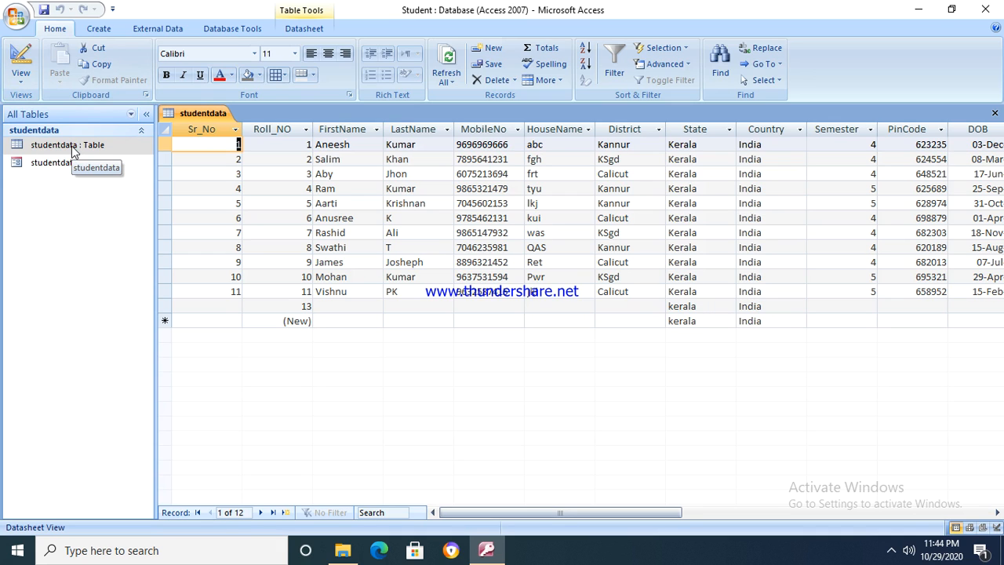
Step: Start a new query with the Simple Query Wizard and include all fields of the studentdata table
{"action": "left_click", "coordinate": [98, 29]}
{"action": "left_click", "coordinate": [534, 64]}
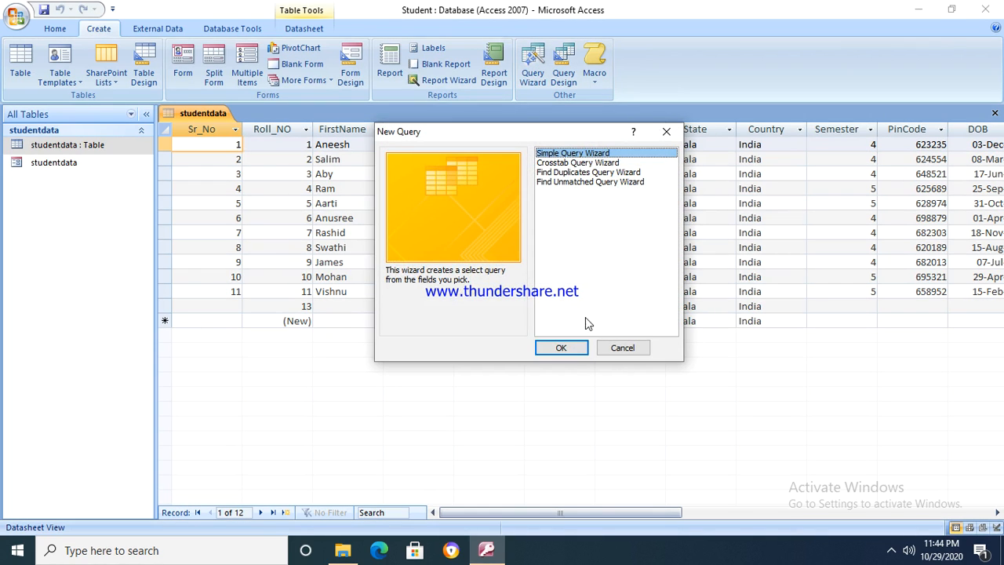
{"action": "left_click", "coordinate": [561, 347]}
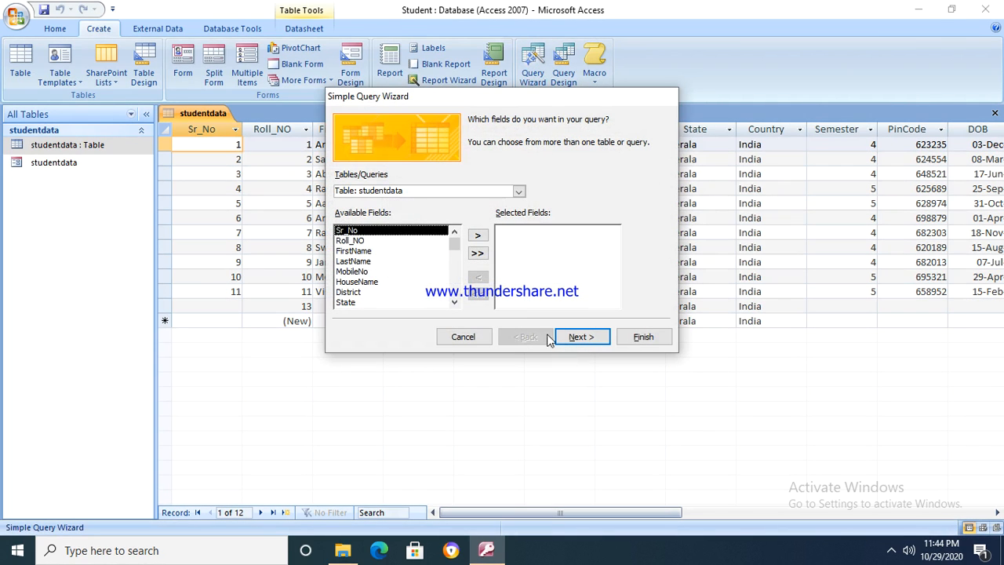
{"action": "left_click", "coordinate": [478, 253]}
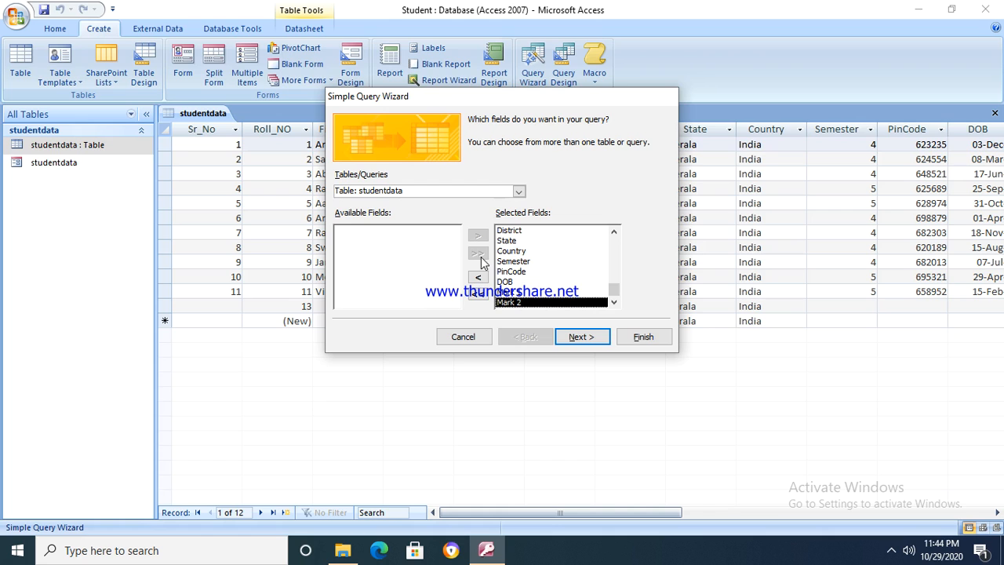
Step: Finish the query wizard with the title studentdata Query and the option to modify the query design
{"action": "left_click", "coordinate": [580, 336]}
{"action": "left_click", "coordinate": [593, 338]}
{"action": "left_click", "coordinate": [487, 261]}
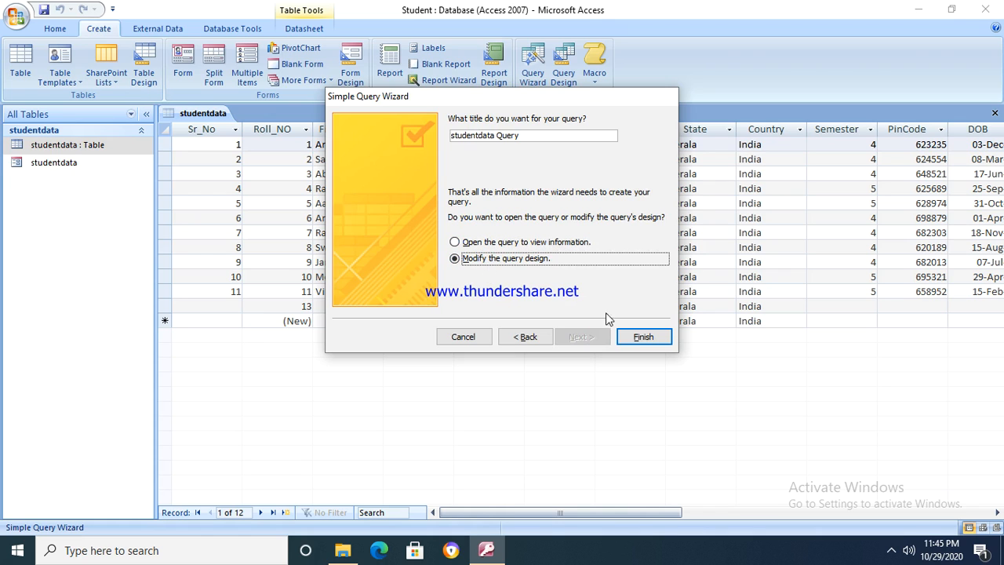
{"action": "left_click", "coordinate": [636, 339]}
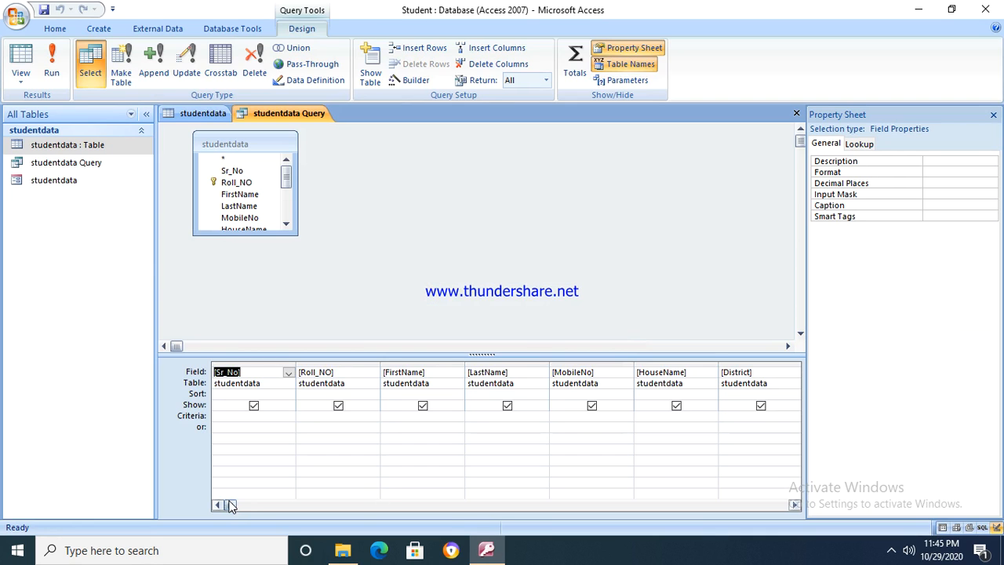
Step: Build the calculated field Total: ([Mark 1]+[Mark 2]) with the Expression Builder in the empty query column after Mark 2
{"action": "left_click_drag", "start_coordinate": [230, 504], "coordinate": [617, 482]}
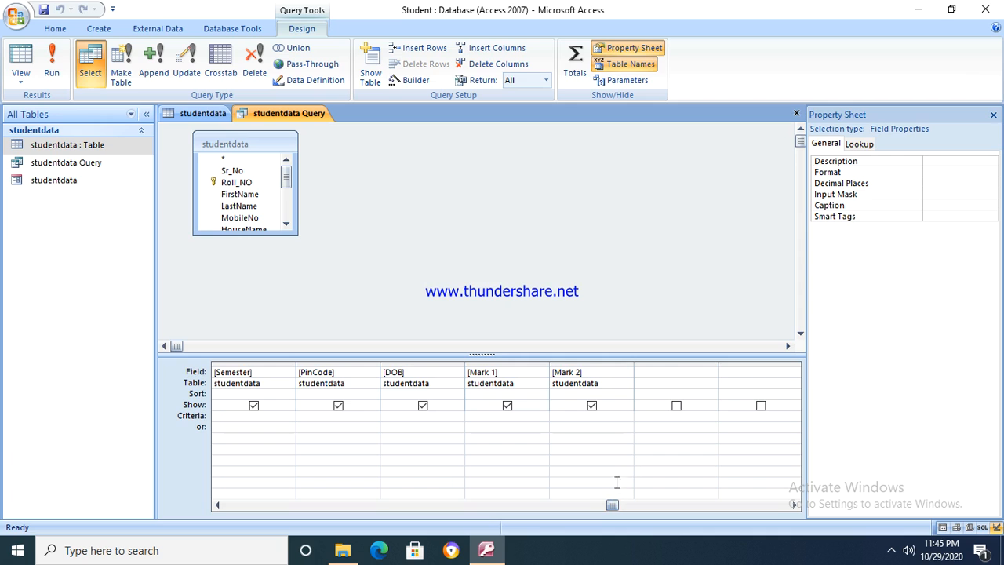
{"action": "left_click", "coordinate": [666, 376]}
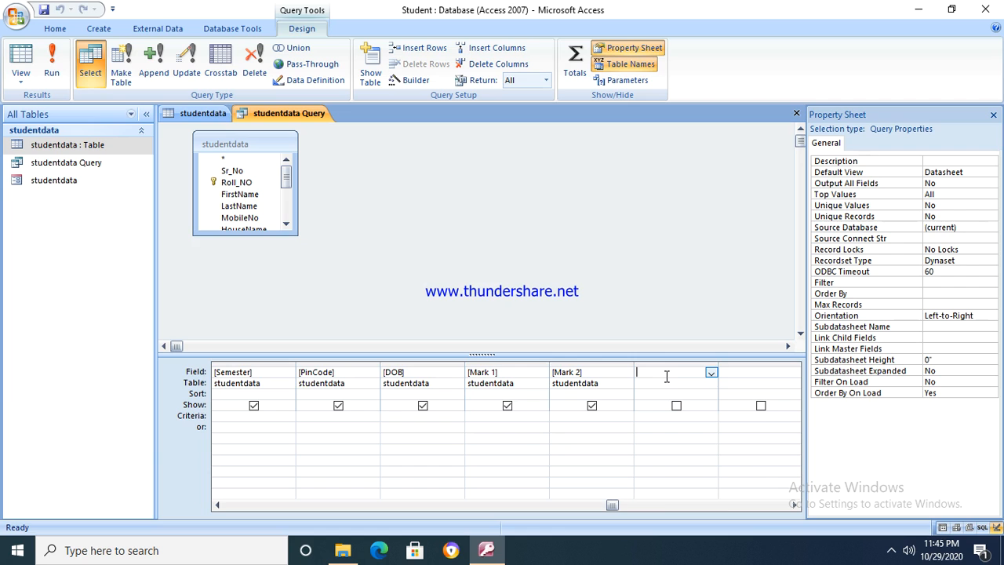
{"action": "right_click", "coordinate": [666, 378]}
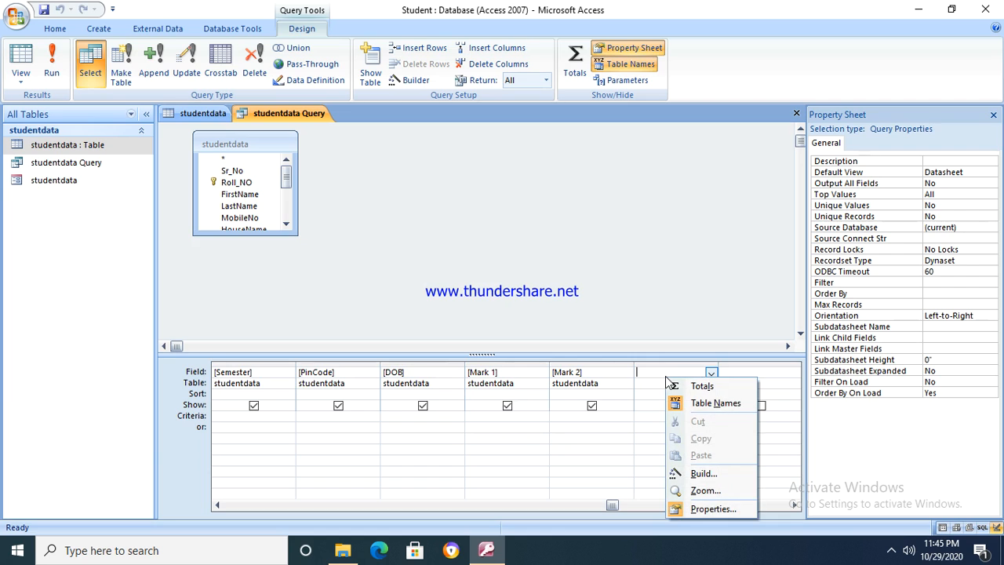
{"action": "left_click", "coordinate": [697, 474]}
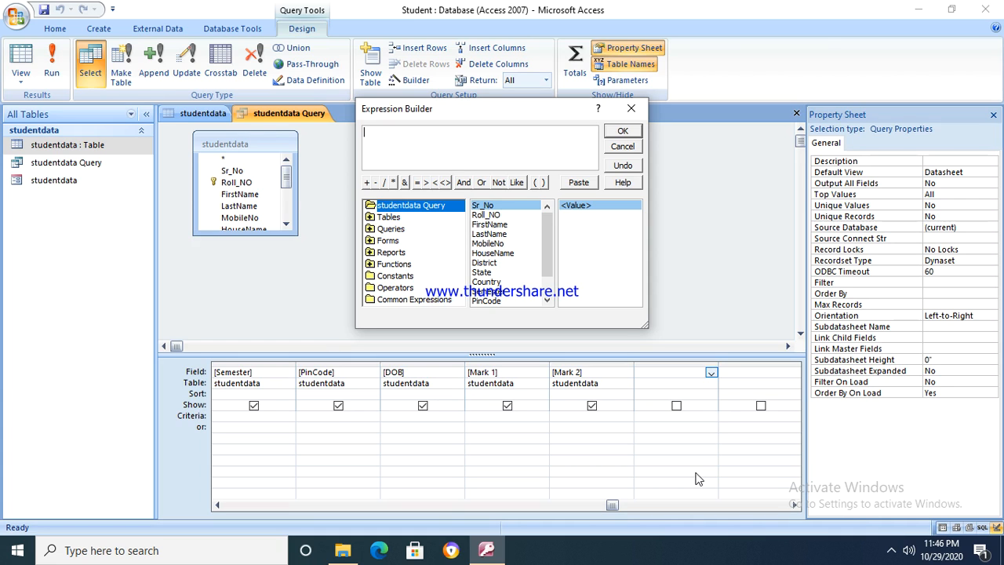
{"action": "type", "text": "Total:"}
{"action": "type", "text": "("}
{"action": "type", "text": "[Mark 1] +[Mae"}
{"action": "key", "text": "BackSpace"}
{"action": "type", "text": "rk2"}
{"action": "key", "text": "BackSpace"}
{"action": "type", "text": "2"}
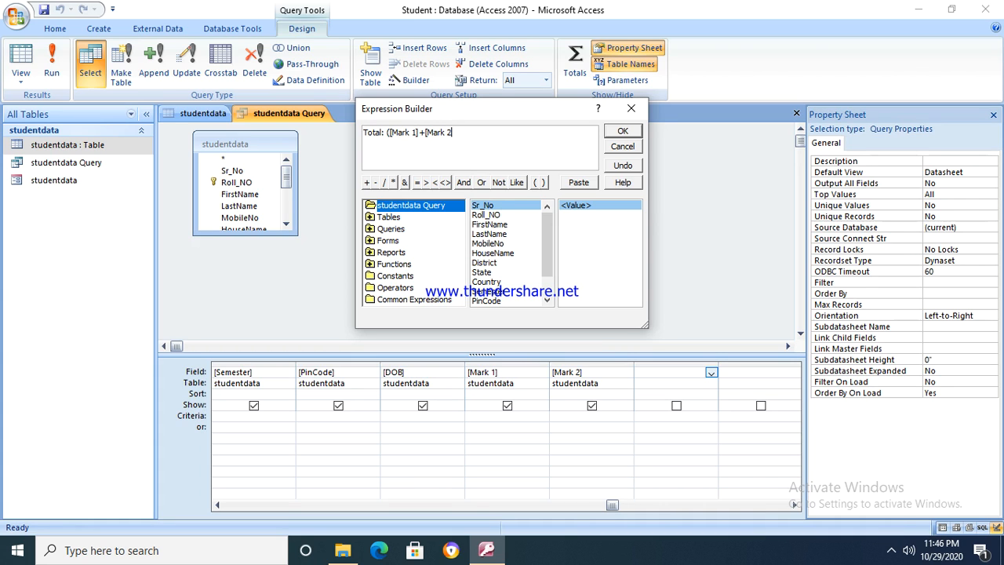
{"action": "type", "text": "])"}
{"action": "left_click", "coordinate": [624, 134]}
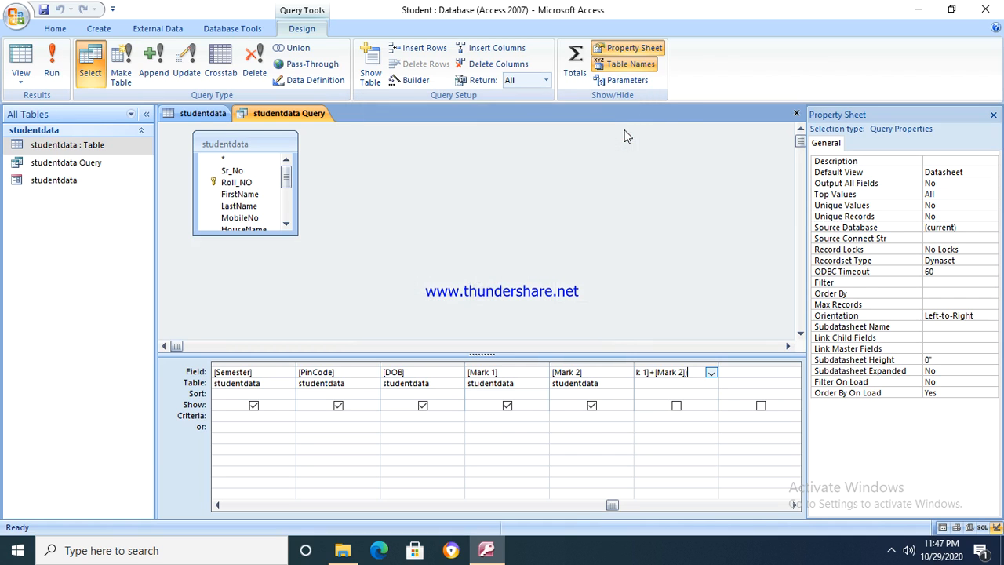
Step: Include the Total column in the query output and run the query to view the totals beside Mark 1 and Mark 2
{"action": "left_click", "coordinate": [676, 406]}
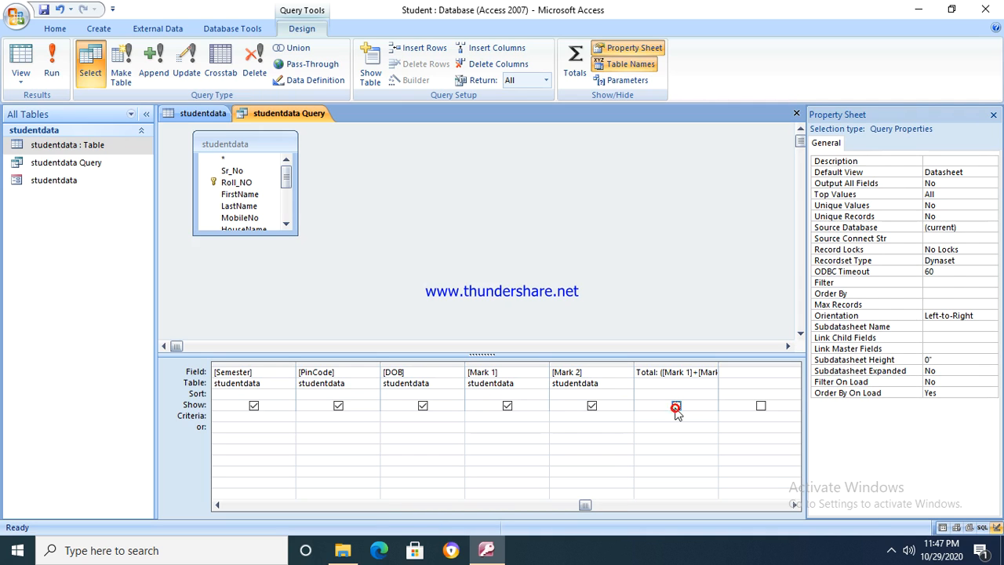
{"action": "left_click", "coordinate": [719, 440]}
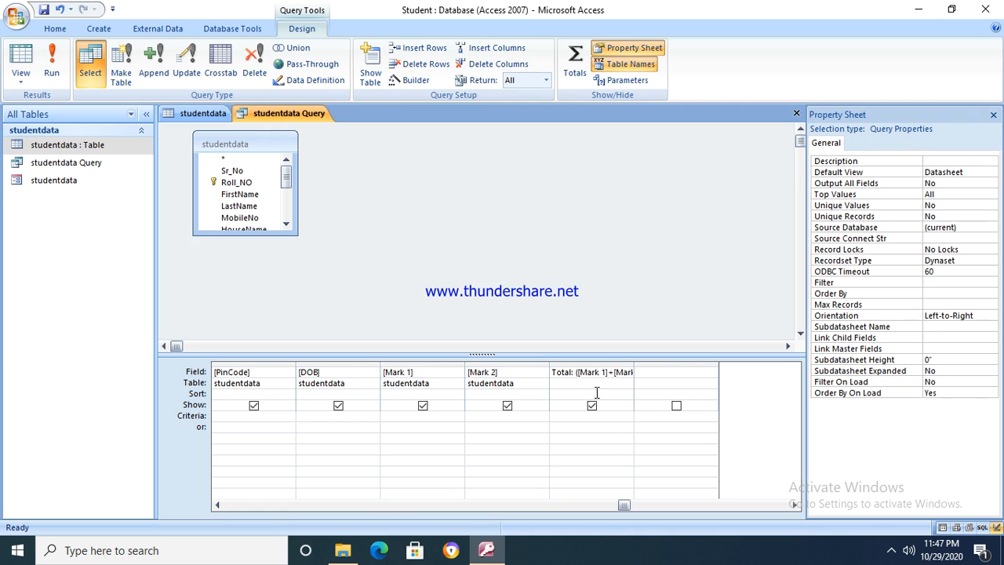
{"action": "left_click", "coordinate": [51, 57]}
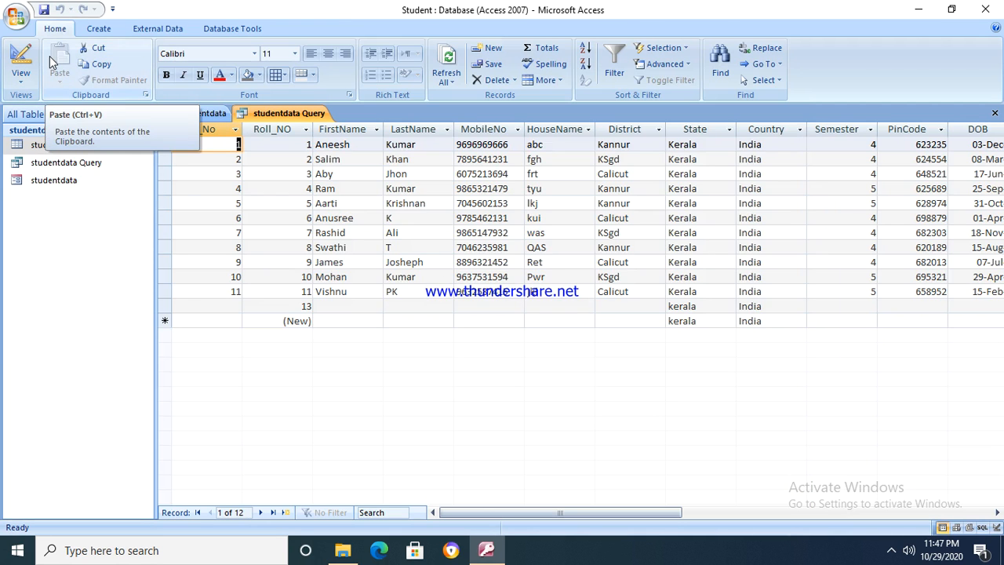
{"action": "left_click_drag", "start_coordinate": [533, 513], "coordinate": [670, 518]}
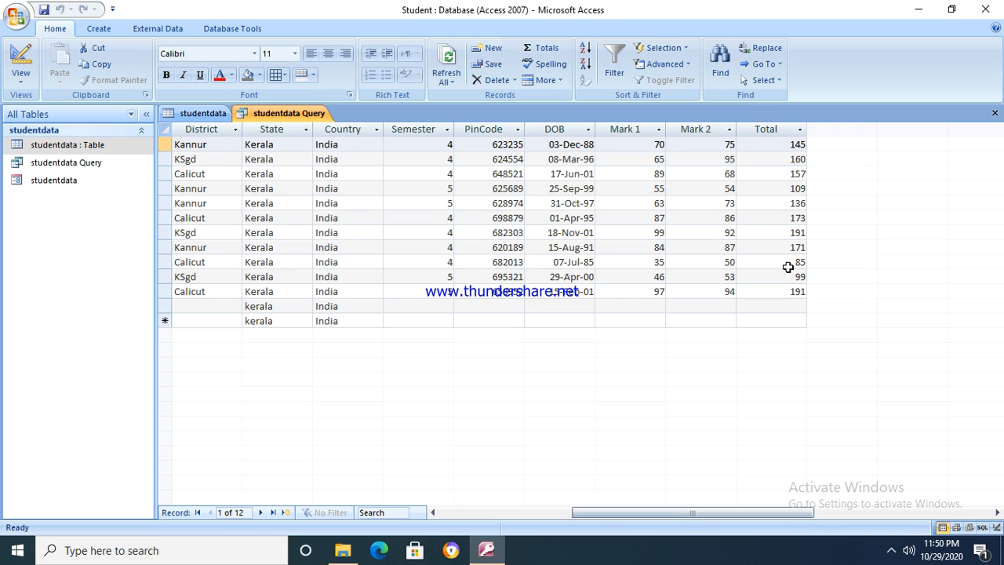
{"action": "left_click", "coordinate": [891, 552]}
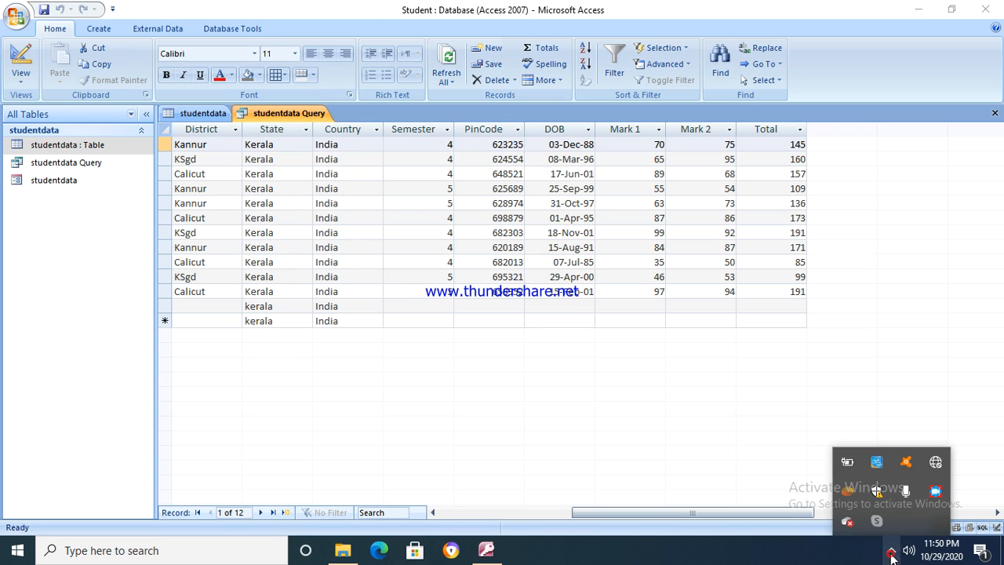
{"action": "left_click", "coordinate": [935, 490]}
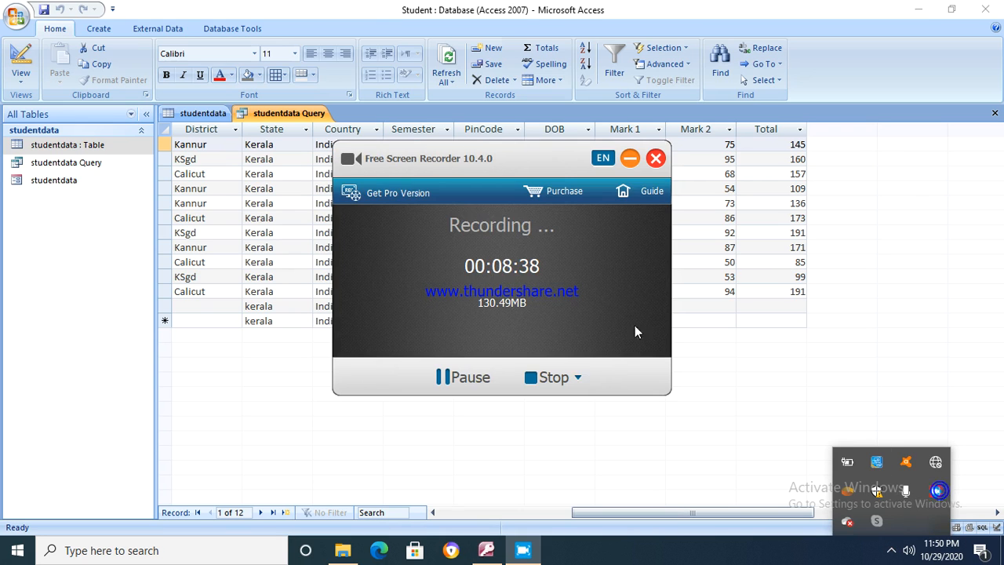